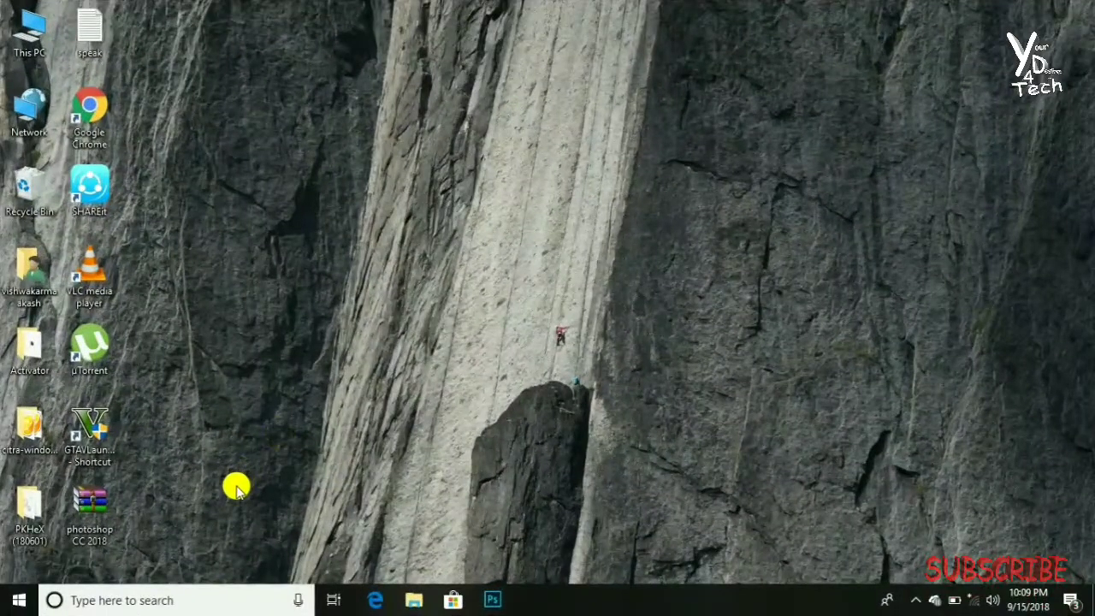
- Check the file type of the photoshop CC 2018 archive on the desktop in its properties
{"action": "right_click", "coordinate": [100, 510]}
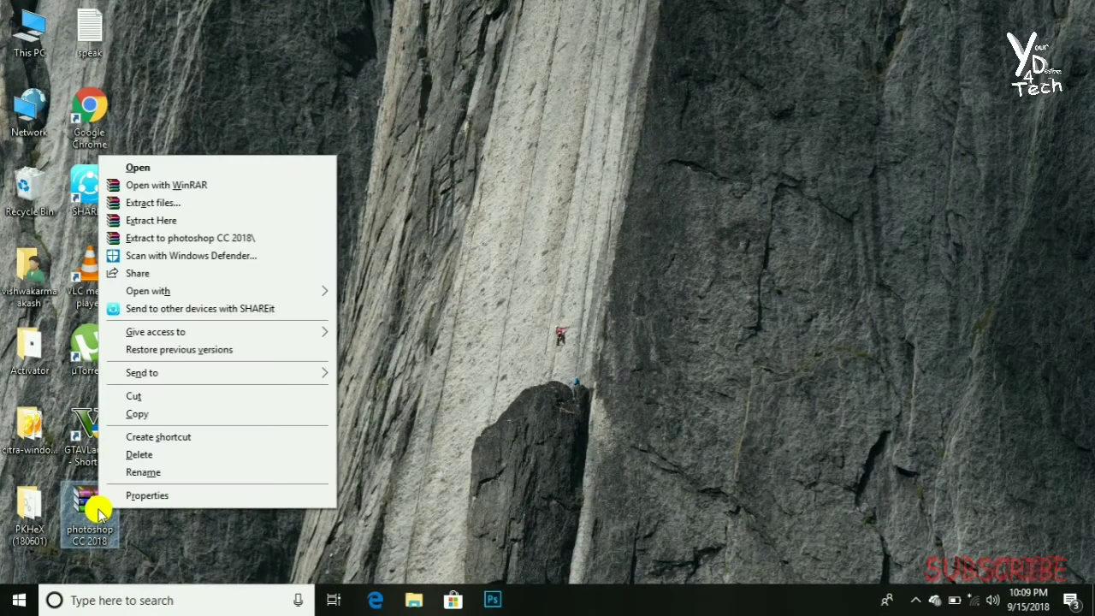
{"action": "left_click", "coordinate": [147, 495]}
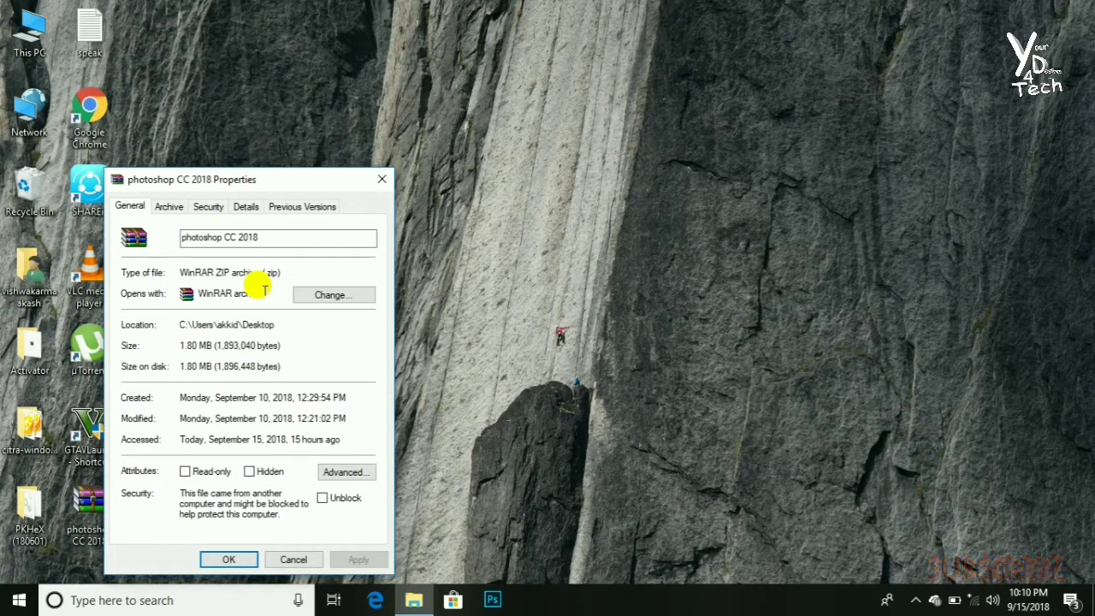
{"action": "left_click", "coordinate": [227, 559]}
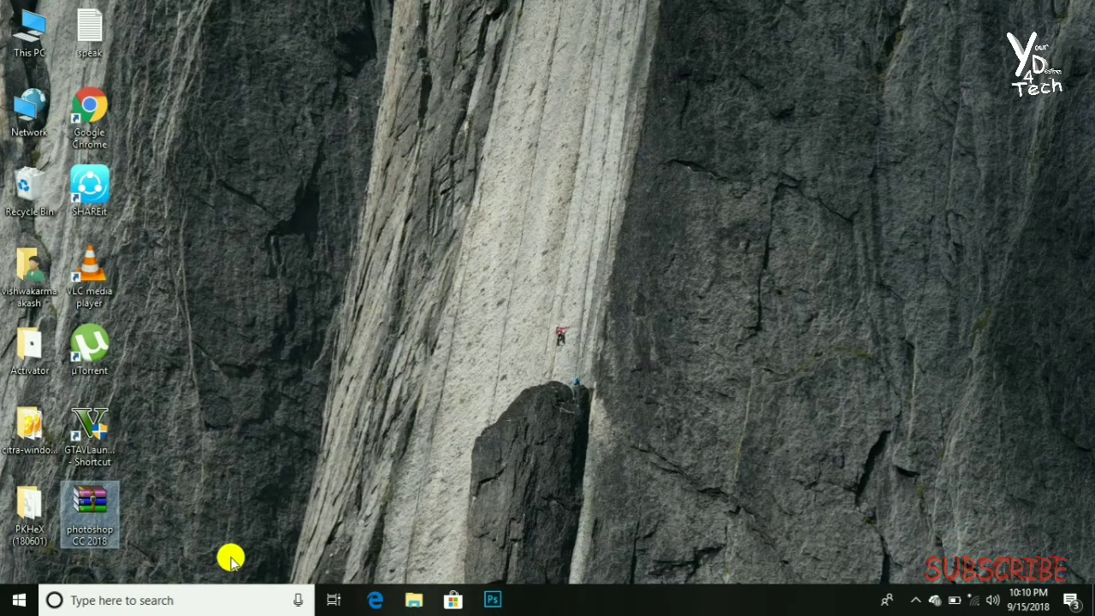
{"action": "left_click", "coordinate": [92, 532]}
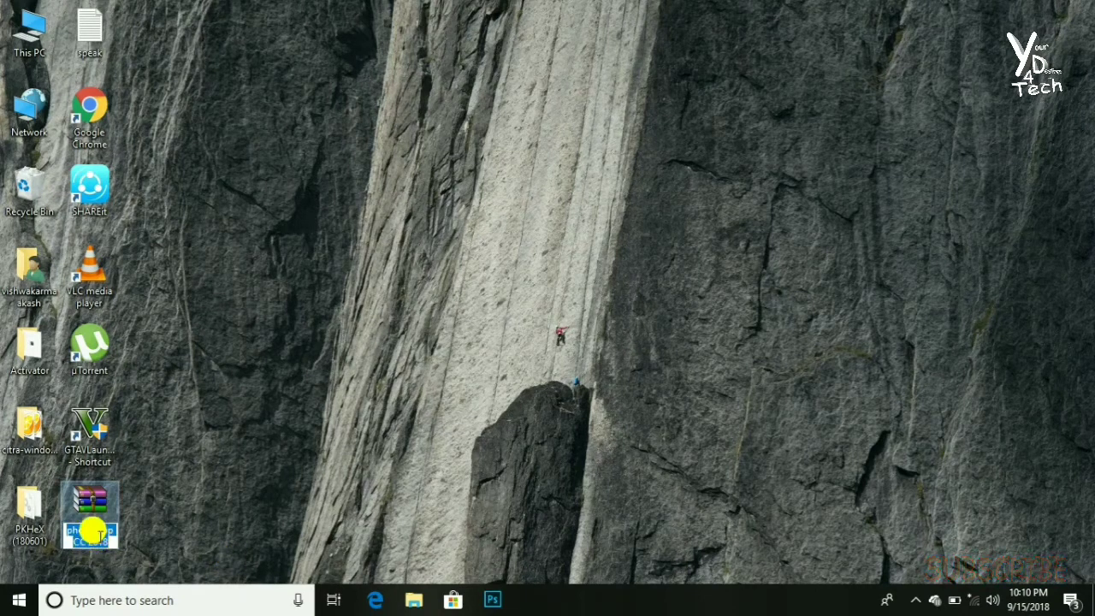
{"action": "left_click", "coordinate": [102, 537]}
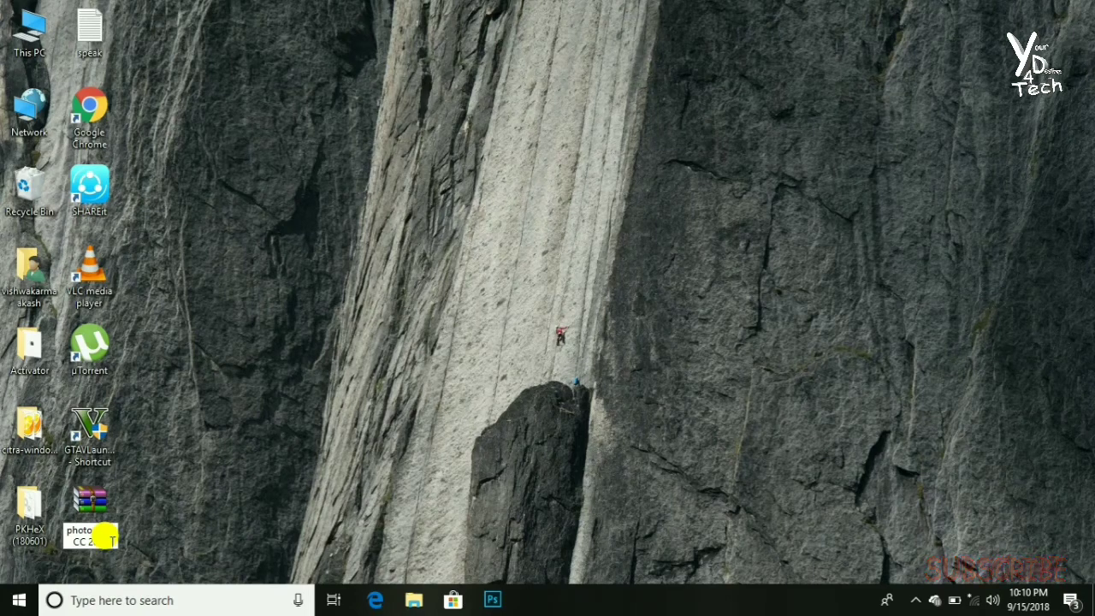
{"action": "key", "text": "Return"}
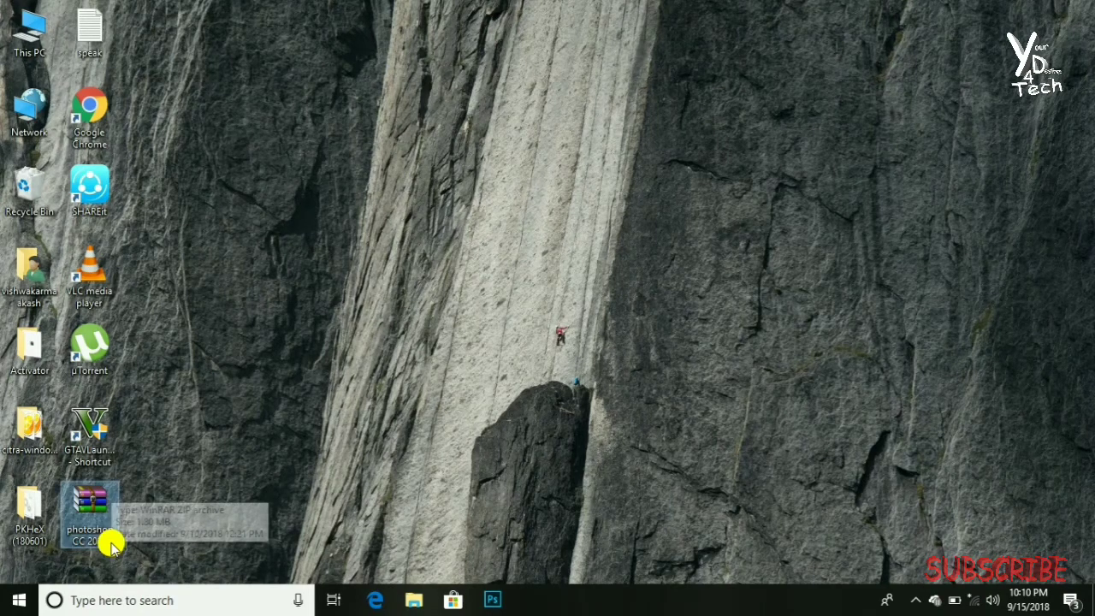
- Open File Explorer Options from the Appearance and Personalization section of Control Panel
{"action": "left_click", "coordinate": [126, 599]}
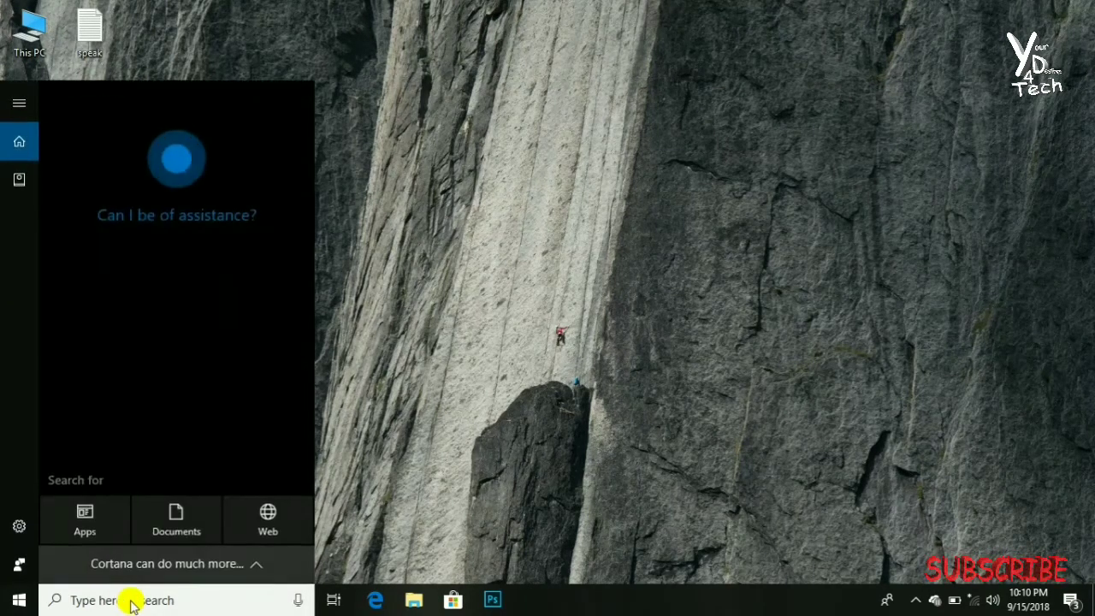
{"action": "type", "text": "cont"}
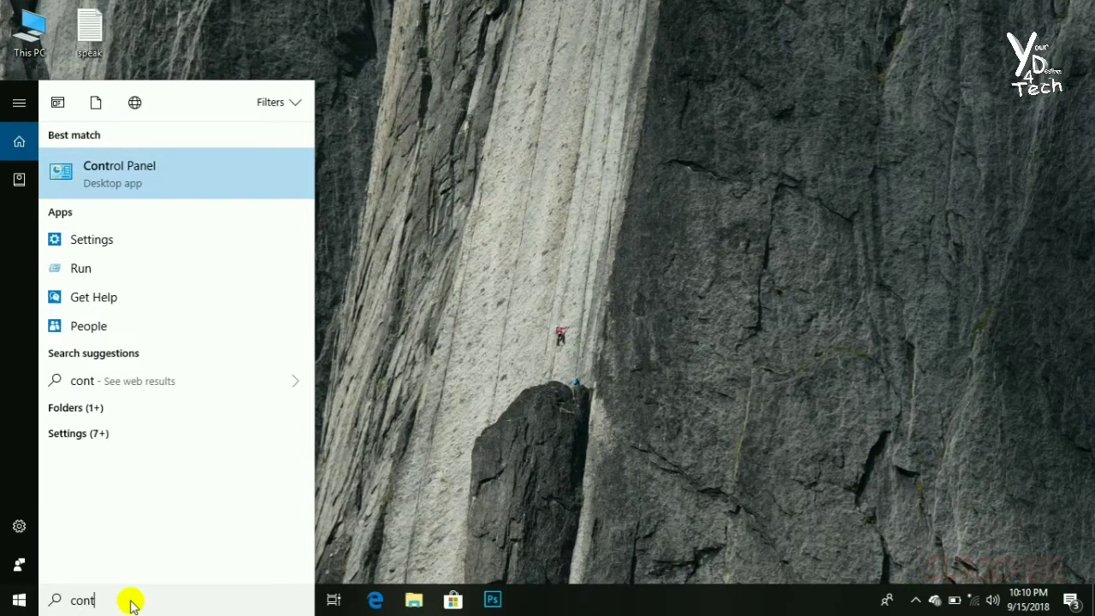
{"action": "key", "text": "Return"}
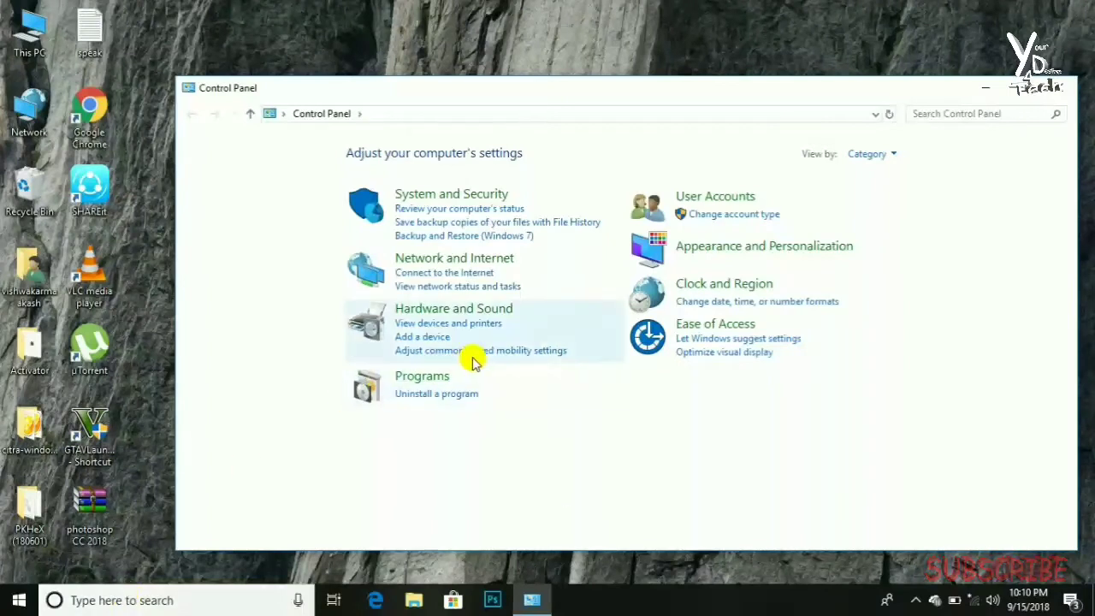
{"action": "left_click", "coordinate": [721, 248]}
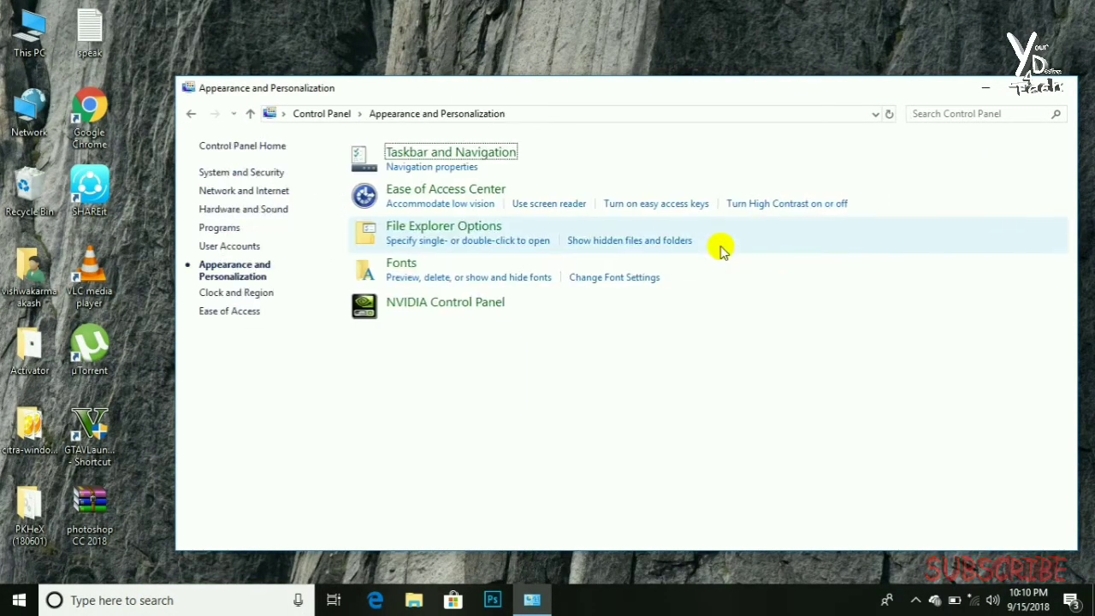
{"action": "left_click", "coordinate": [384, 226]}
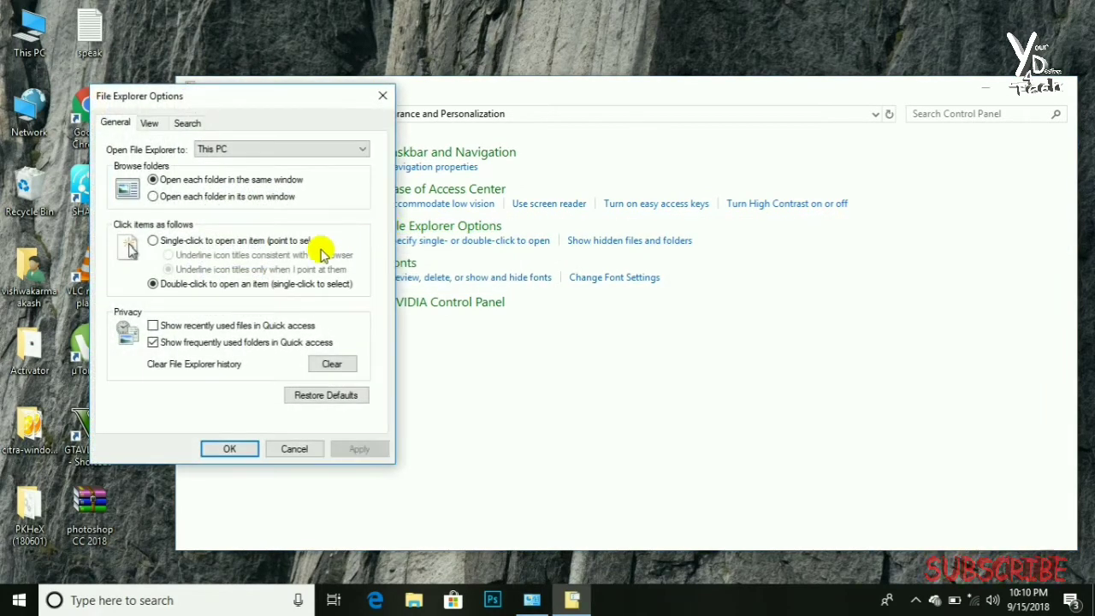
- Turn off "Hide extensions for known file types", apply the change, and close File Explorer Options and Control Panel
{"action": "left_click", "coordinate": [147, 124]}
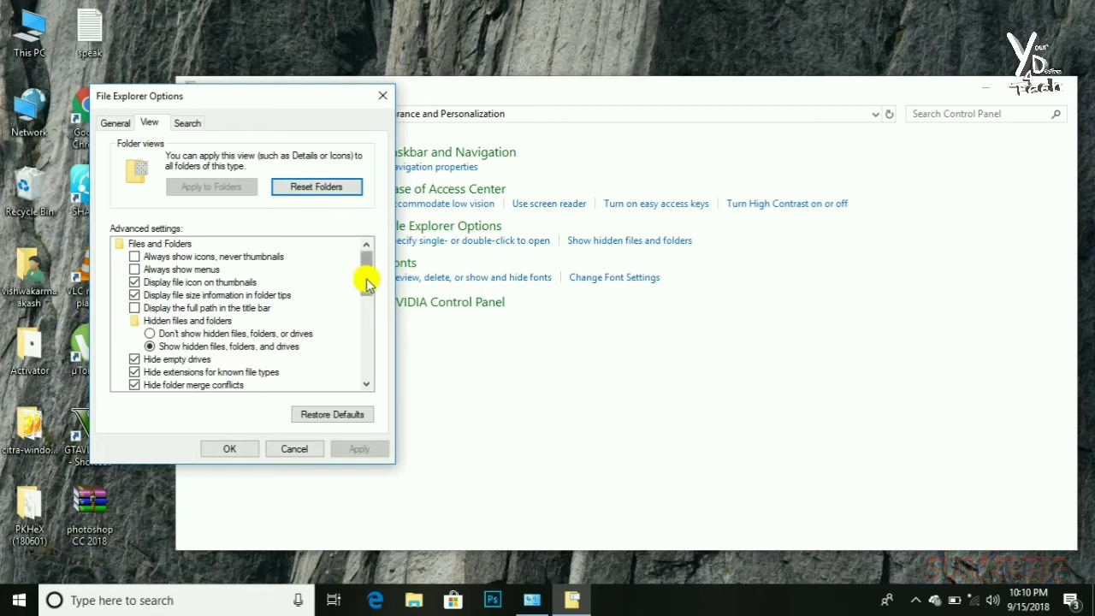
{"action": "left_click_drag", "start_coordinate": [364, 279], "coordinate": [363, 313]}
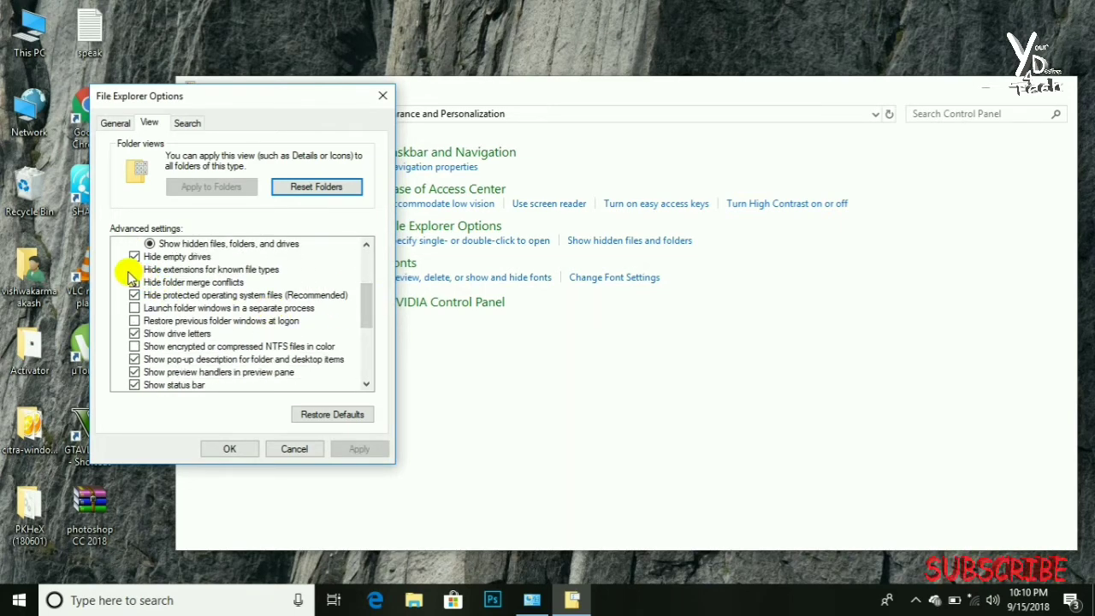
{"action": "left_click", "coordinate": [132, 270]}
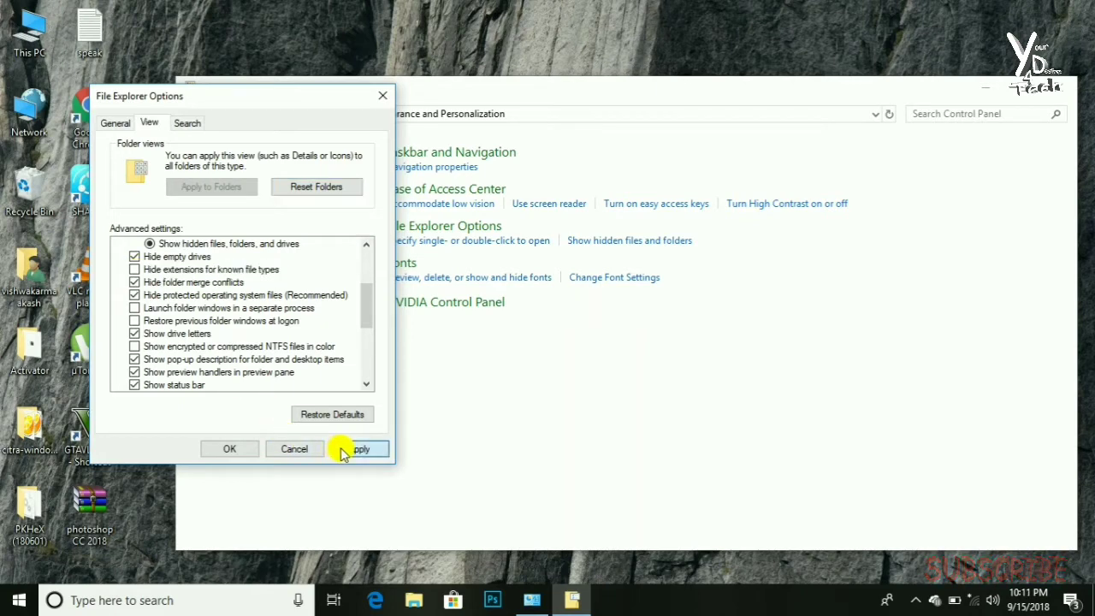
{"action": "left_click", "coordinate": [343, 450]}
{"action": "left_click", "coordinate": [229, 449]}
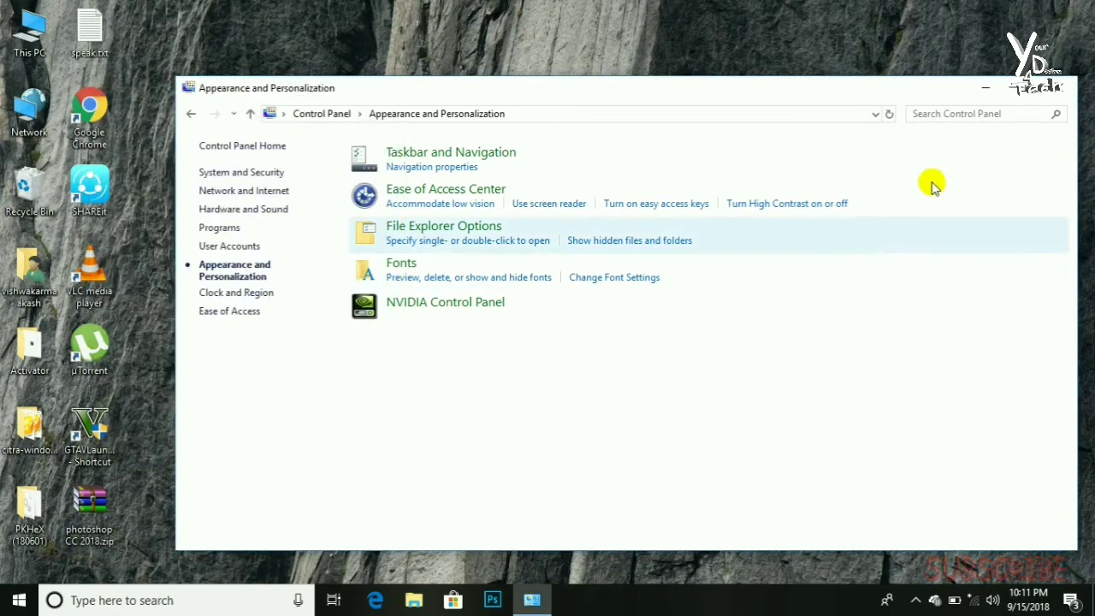
{"action": "left_click", "coordinate": [1054, 86]}
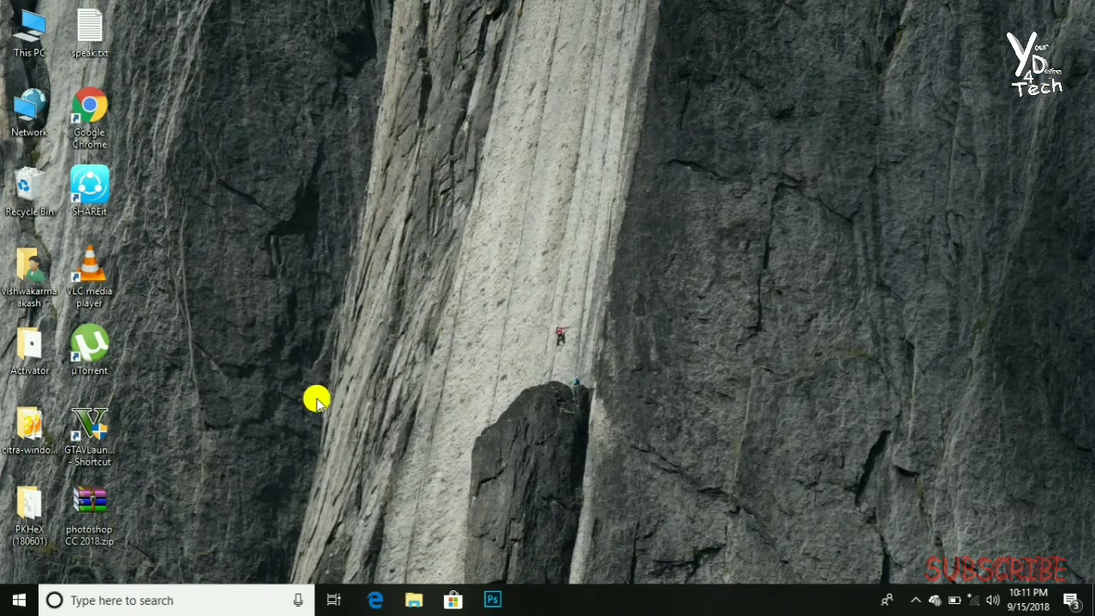
- Rename photoshop CC 2018.zip on the desktop to photoshop CC 2018.obb and try to open the renamed file
{"action": "left_click", "coordinate": [103, 537]}
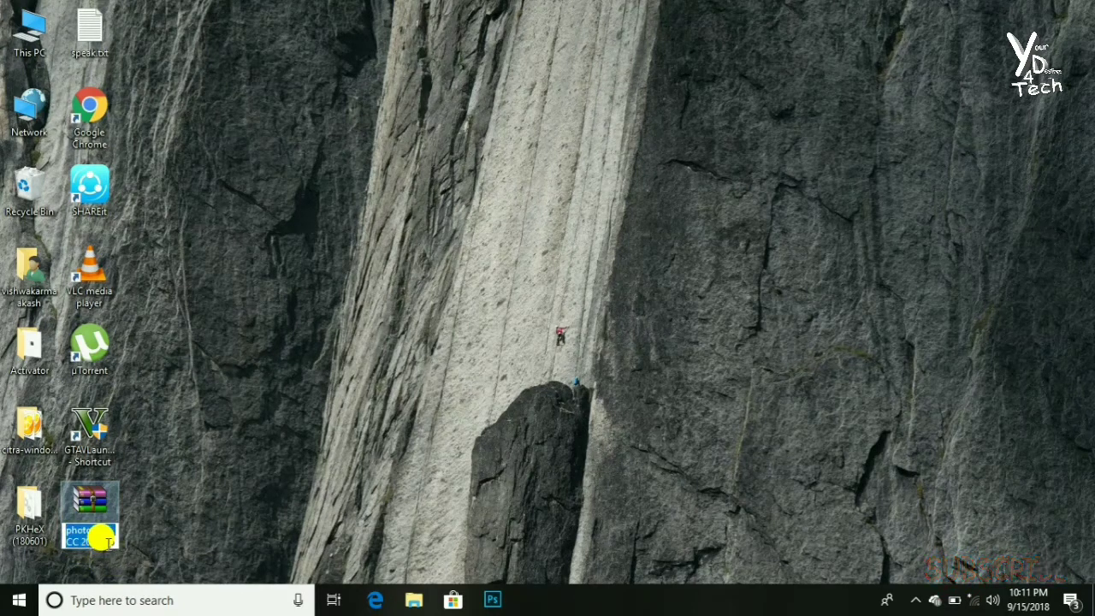
{"action": "left_click", "coordinate": [110, 537]}
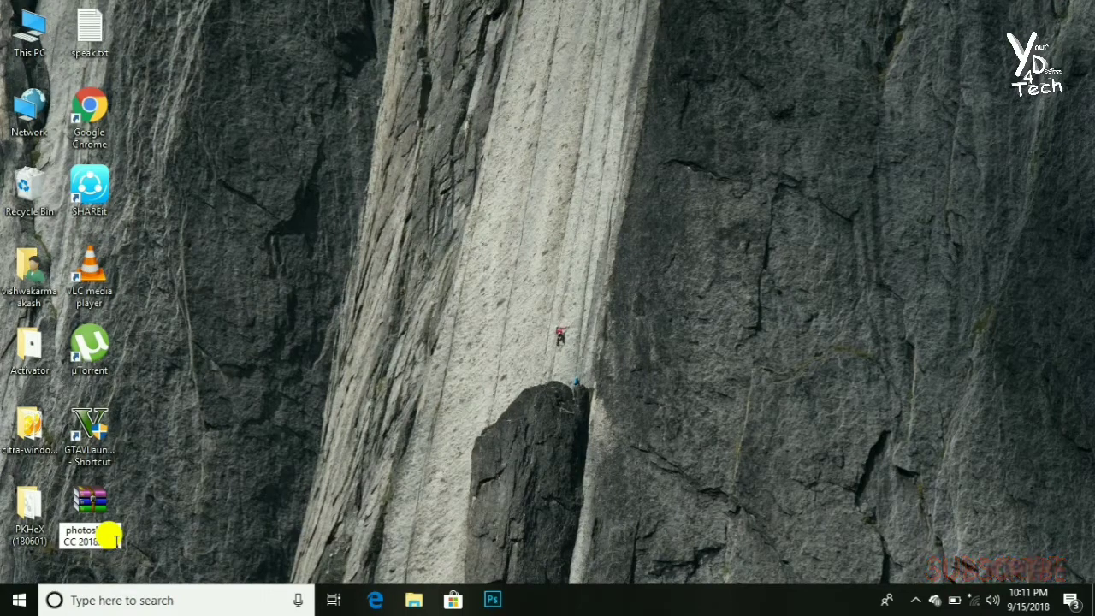
{"action": "key", "text": "Return"}
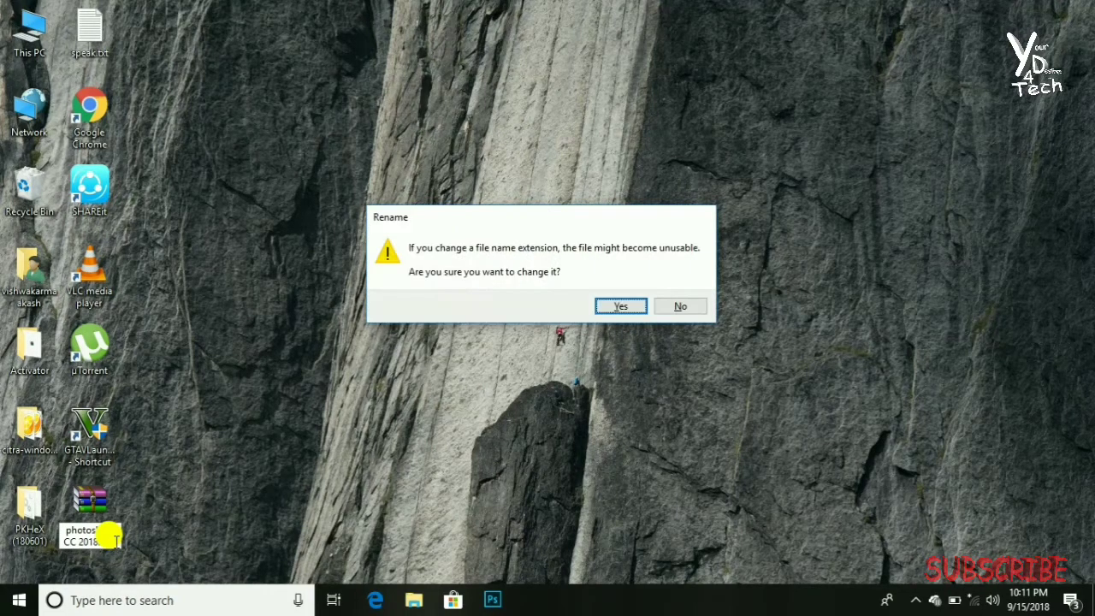
{"action": "key", "text": "Return"}
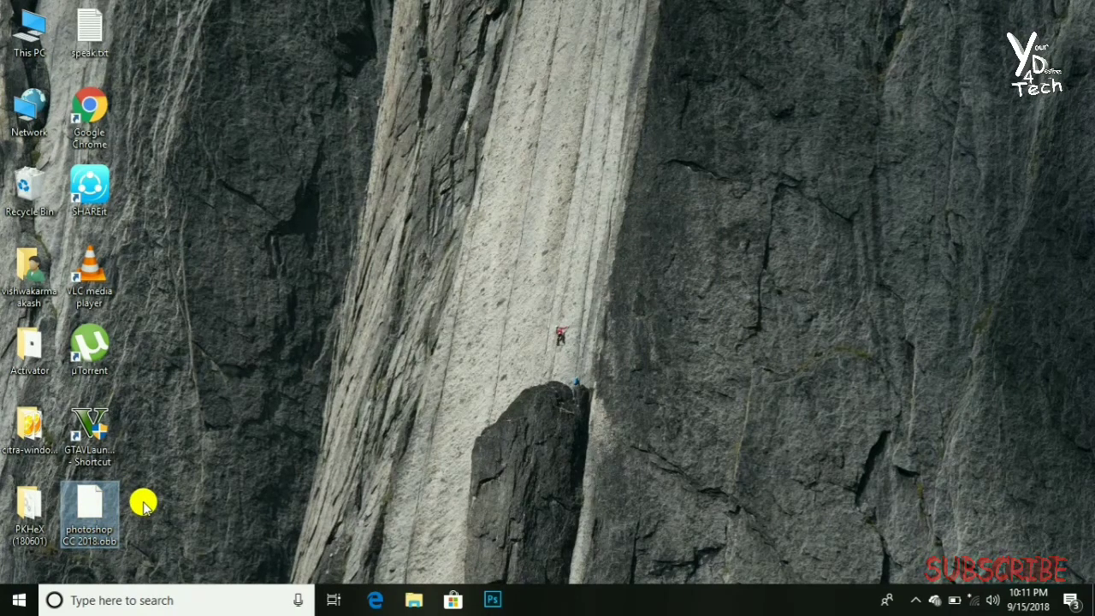
{"action": "double_click", "coordinate": [90, 511]}
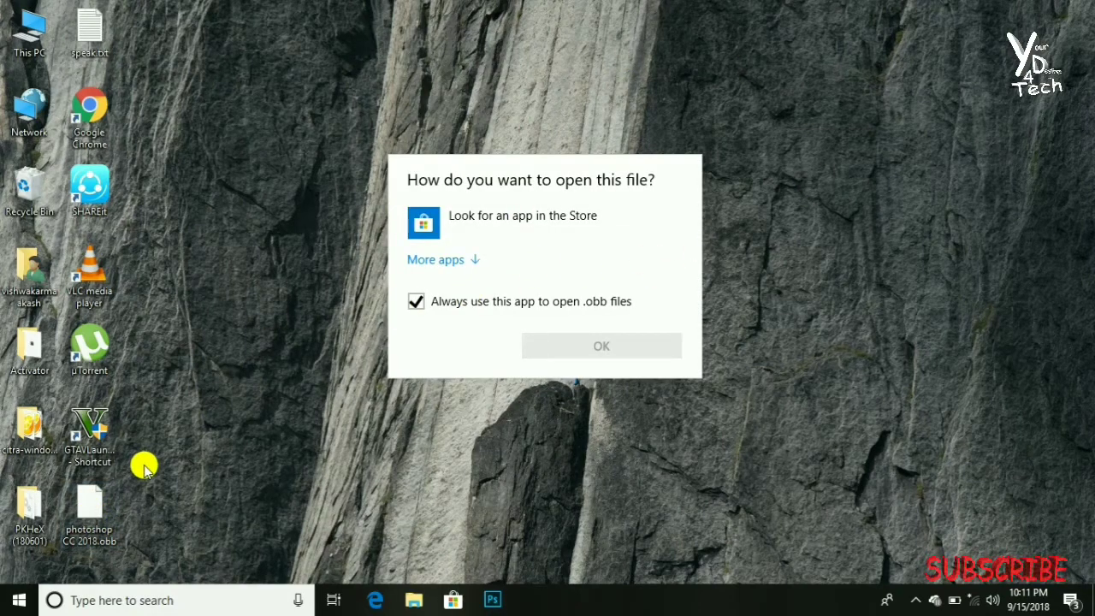
{"action": "left_click", "coordinate": [128, 505]}
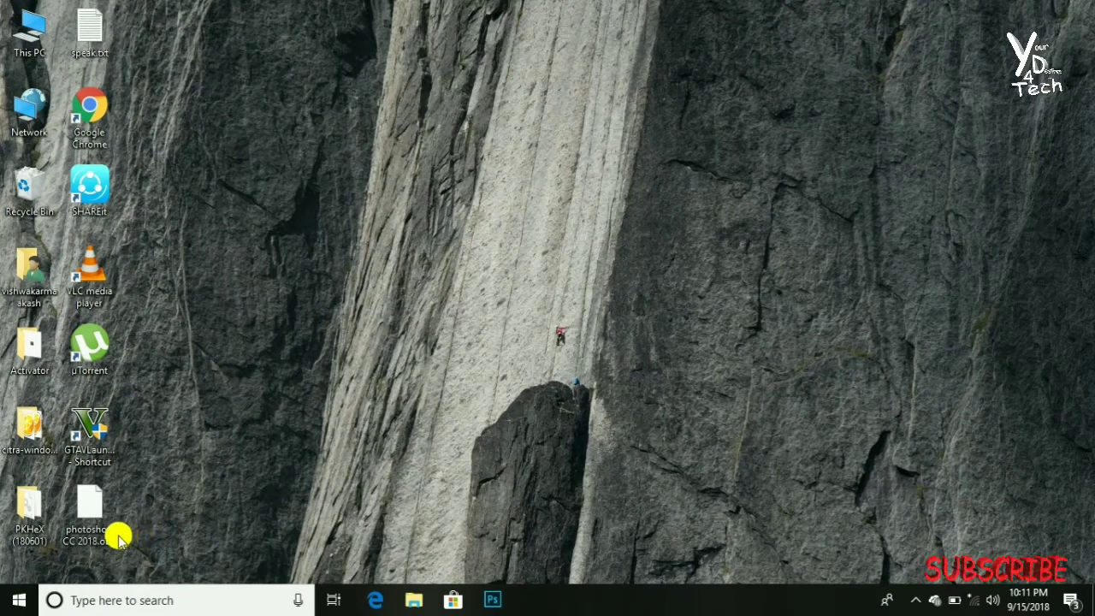
- Change the extension of photoshop CC 2018.obb back to .zip, then open the archive to check its contents and close it
{"action": "left_click", "coordinate": [117, 536]}
{"action": "left_click", "coordinate": [103, 532]}
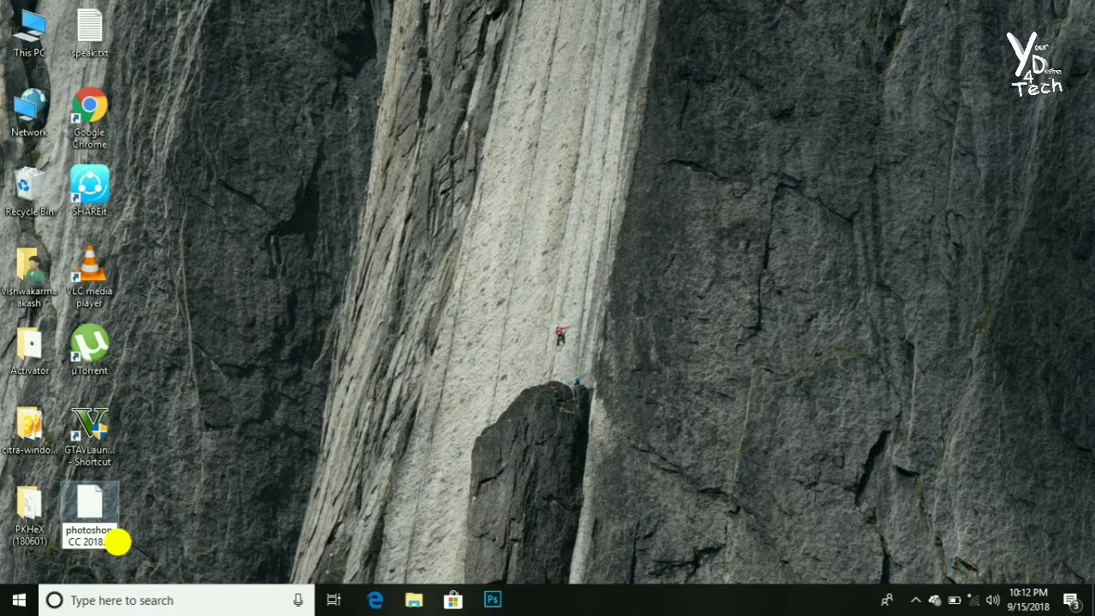
{"action": "key", "text": "Return"}
{"action": "key", "text": "Return"}
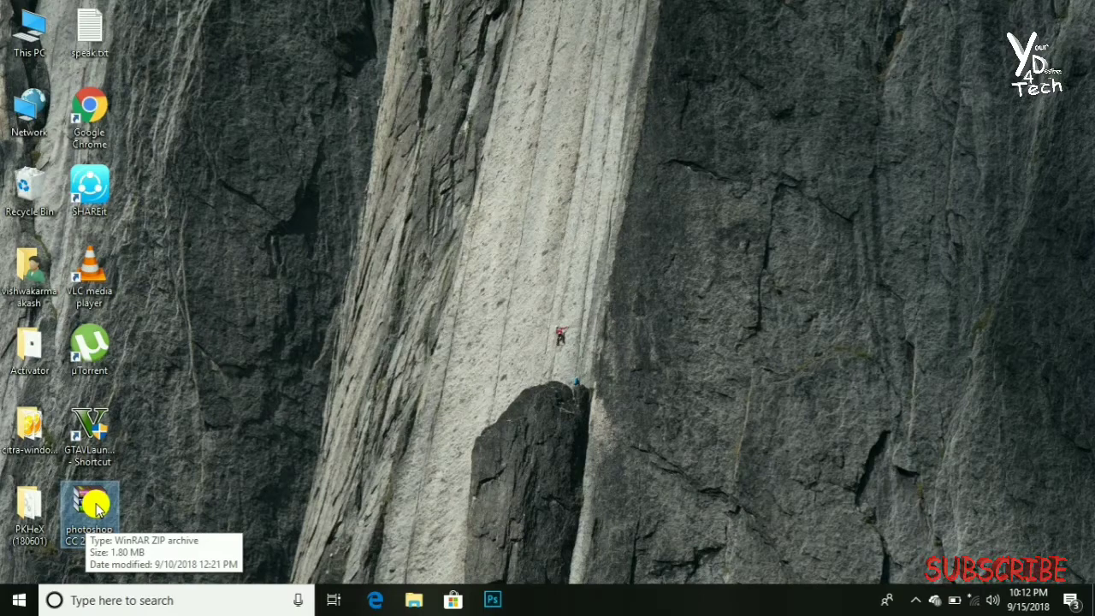
{"action": "double_click", "coordinate": [92, 510]}
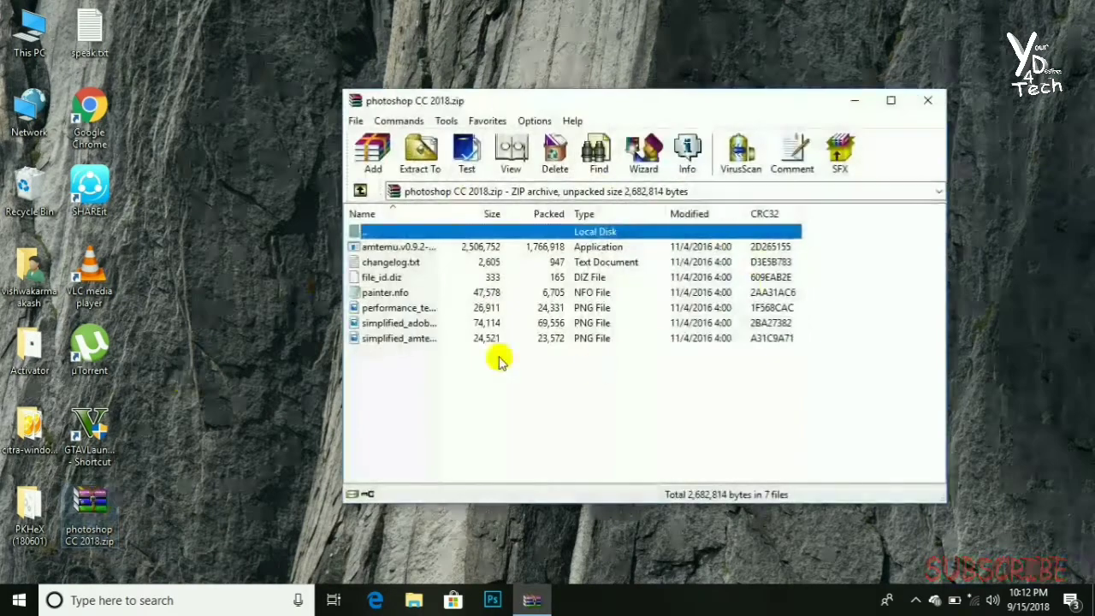
{"action": "left_click", "coordinate": [922, 103]}
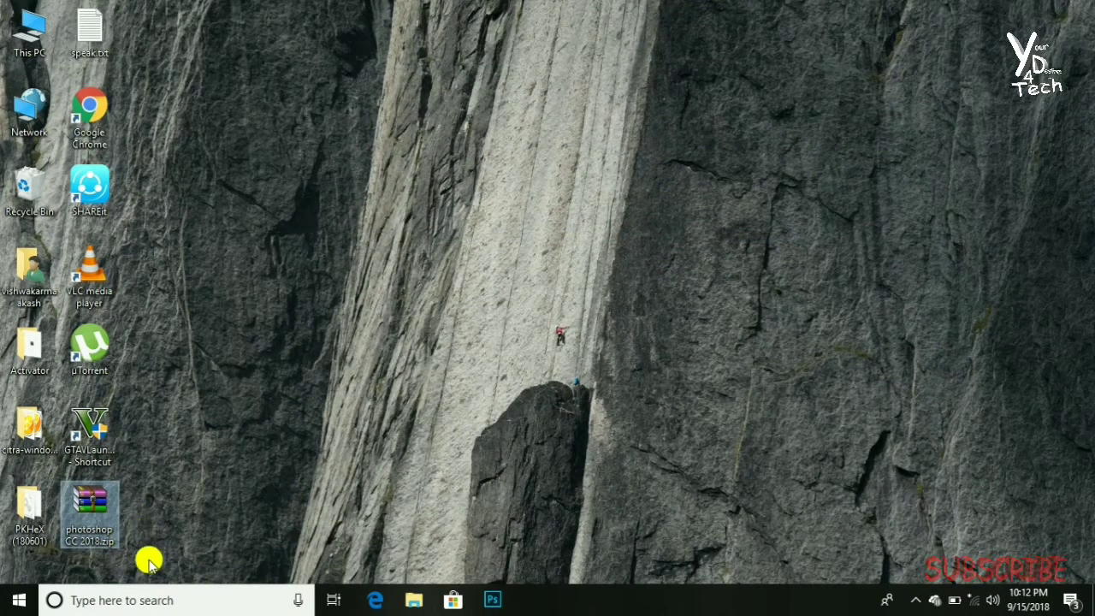
- Reopen File Explorer Options through Control Panel's Appearance and Personalization section
{"action": "left_click", "coordinate": [136, 601]}
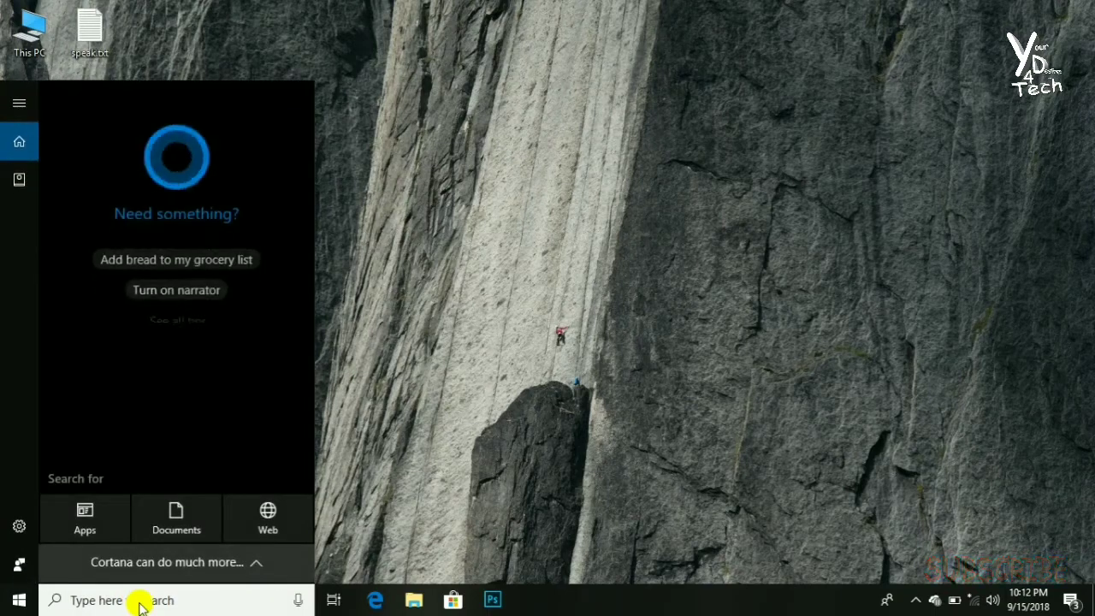
{"action": "type", "text": "con"}
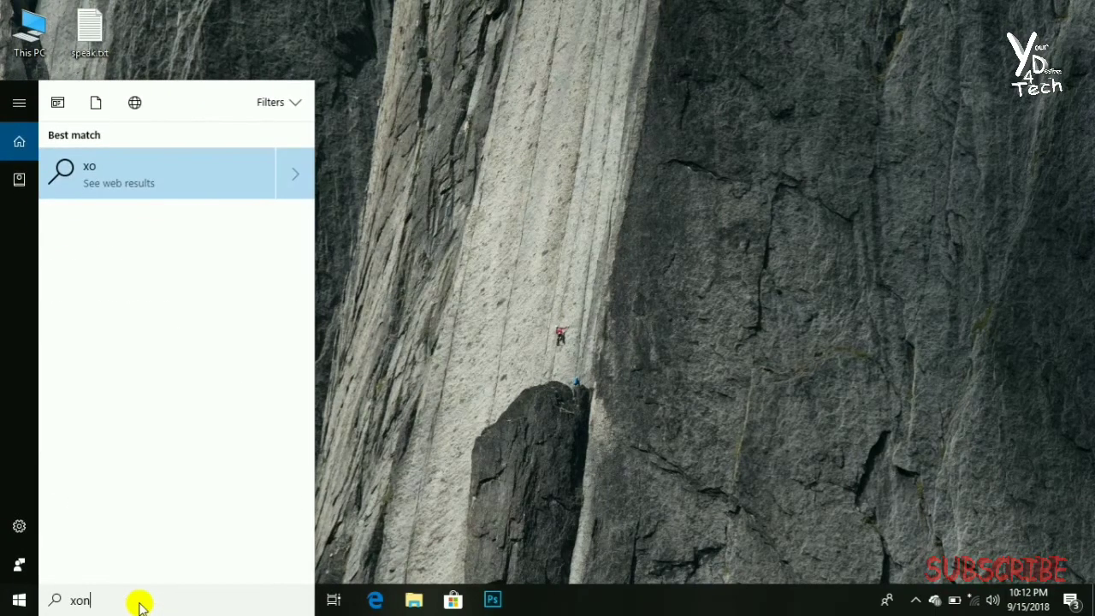
{"action": "key", "text": "Return"}
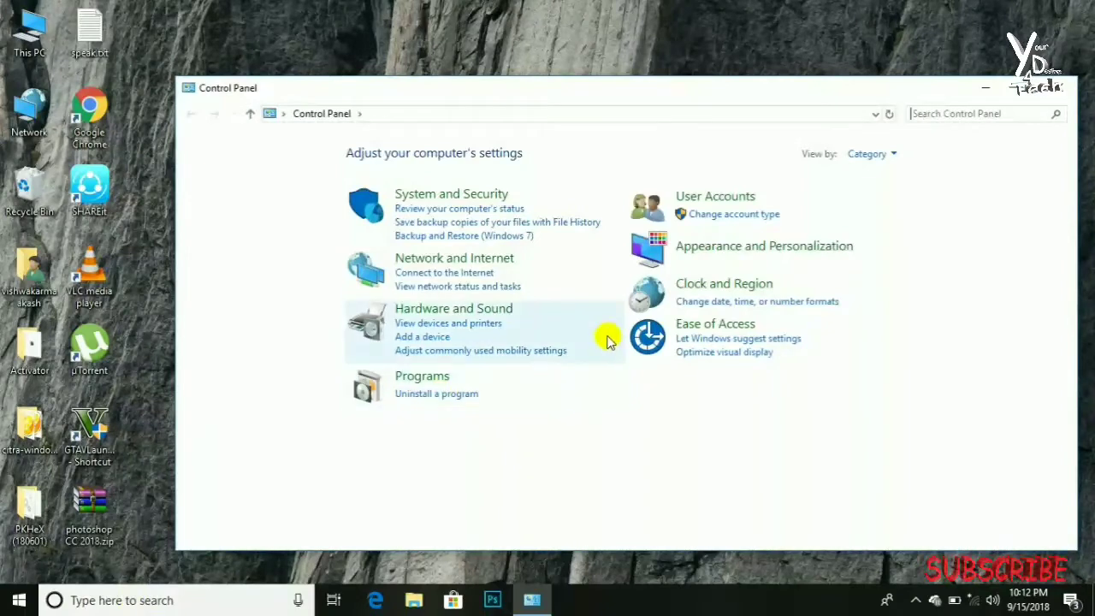
{"action": "left_click", "coordinate": [680, 249]}
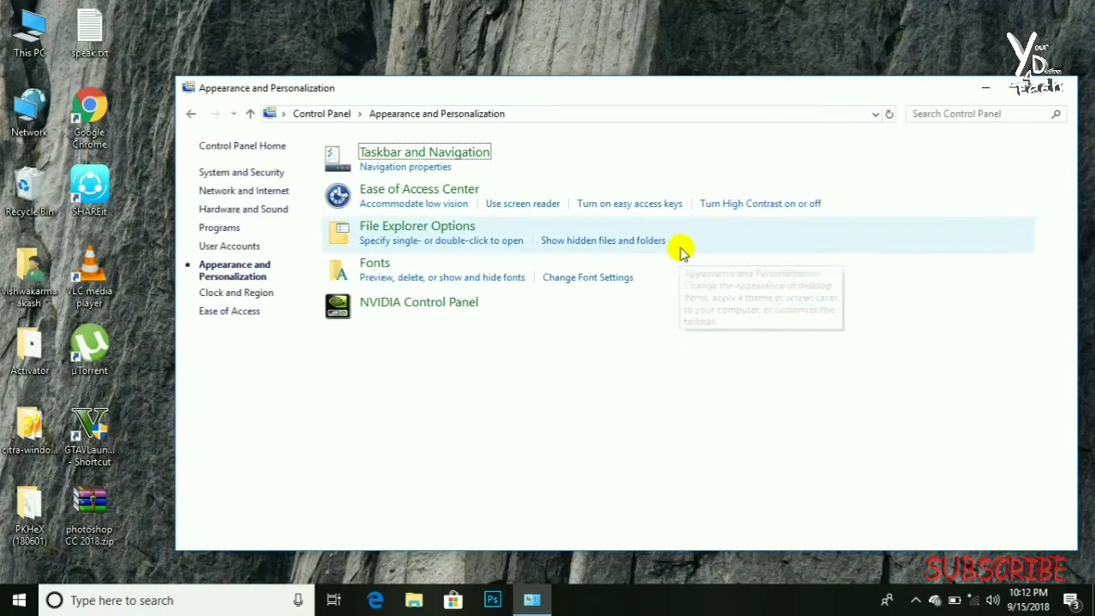
{"action": "left_click", "coordinate": [433, 236]}
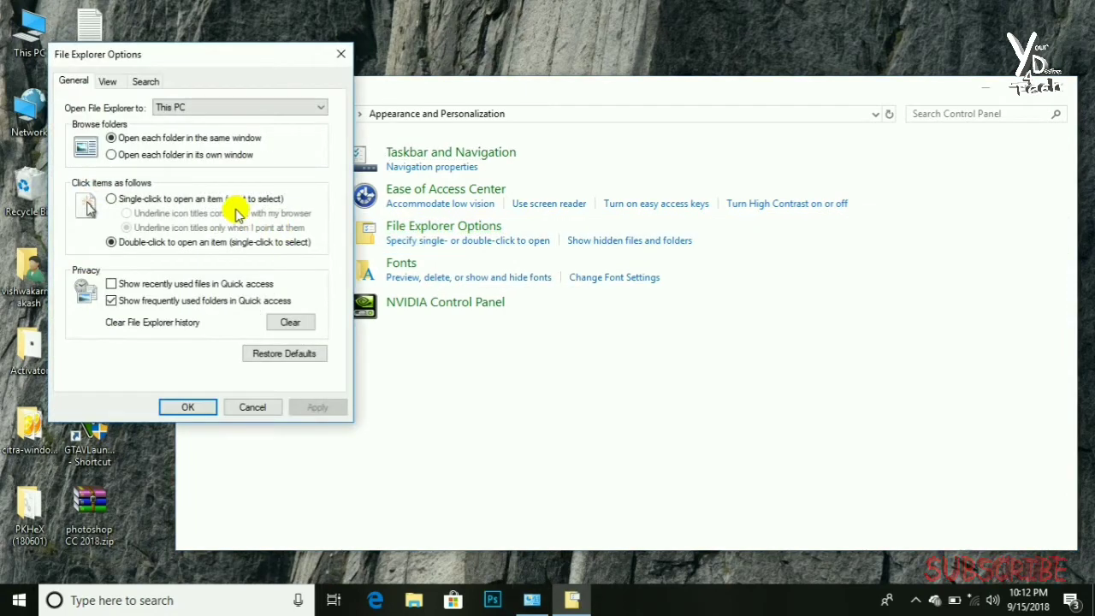
- Turn "Hide extensions for known file types" back on, apply the change, and close File Explorer Options and Control Panel
{"action": "left_click", "coordinate": [108, 82]}
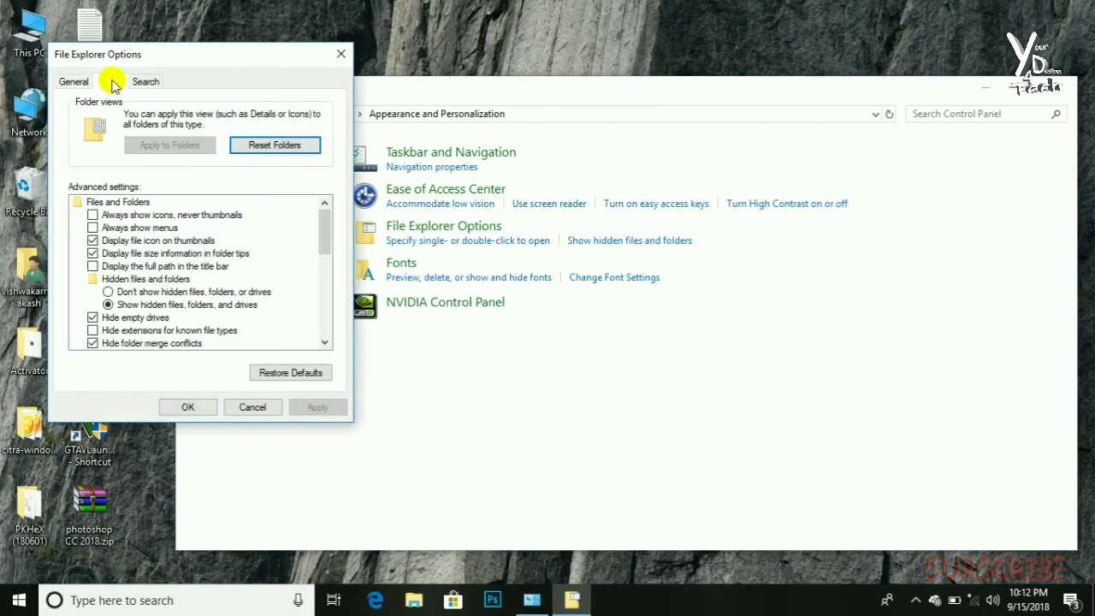
{"action": "left_click", "coordinate": [93, 331]}
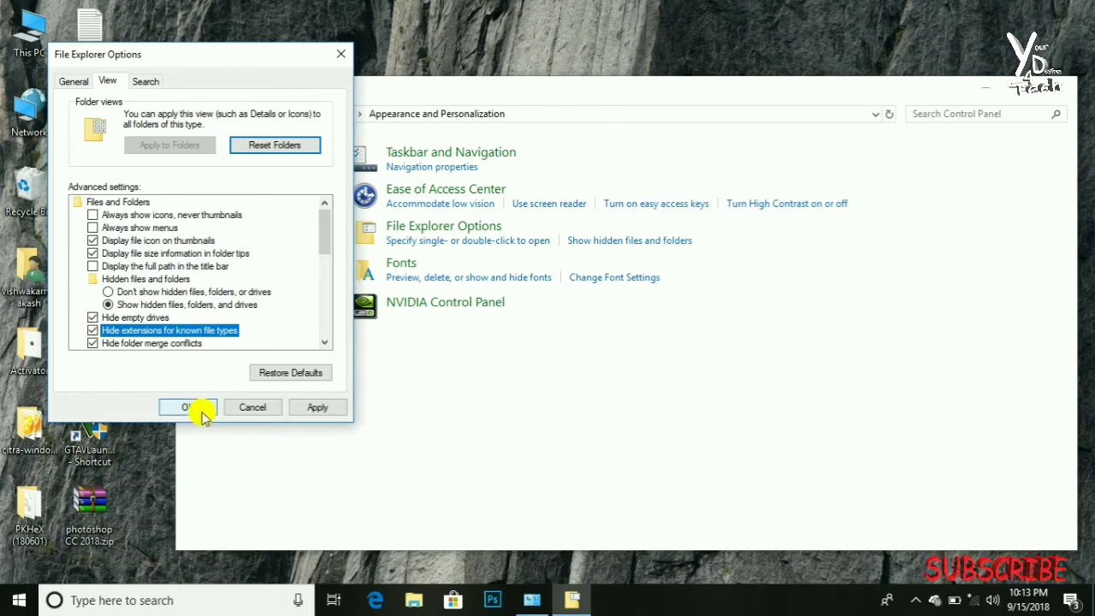
{"action": "left_click", "coordinate": [318, 412]}
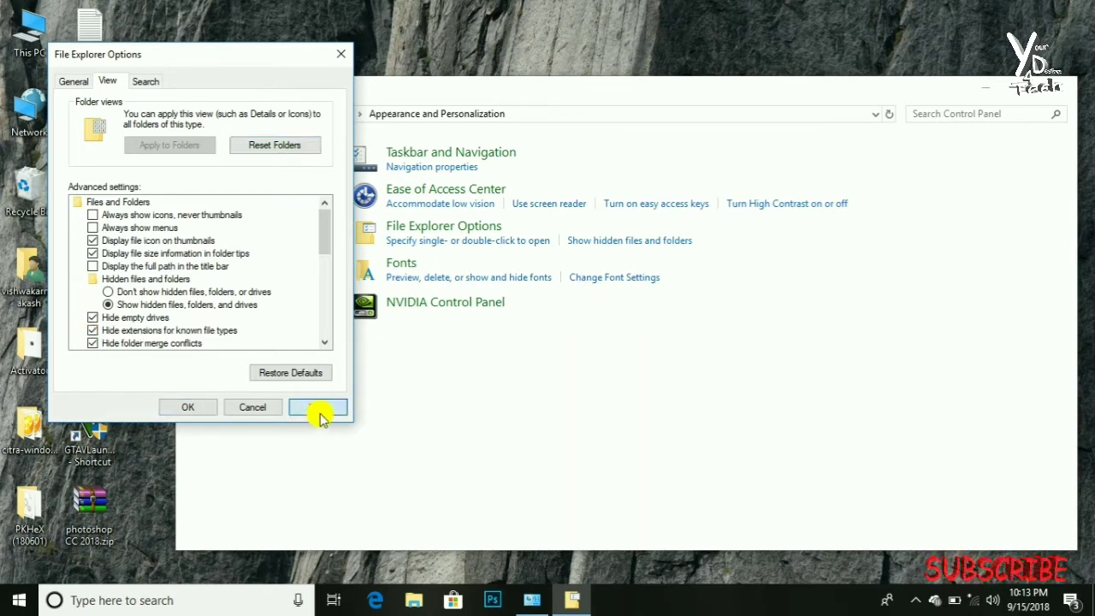
{"action": "left_click", "coordinate": [195, 408]}
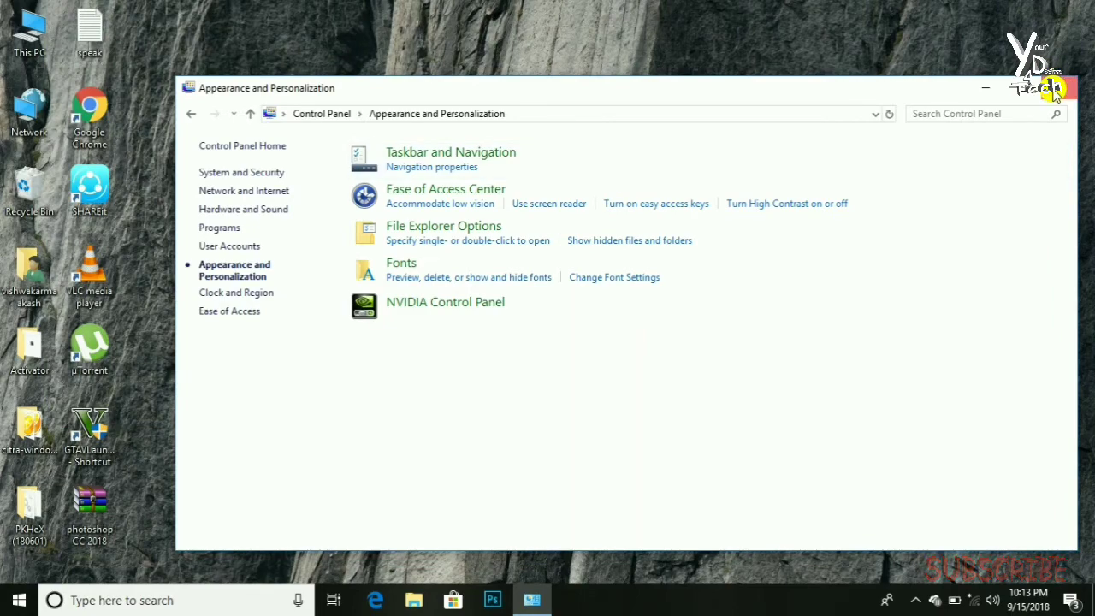
{"action": "left_click", "coordinate": [1055, 81]}
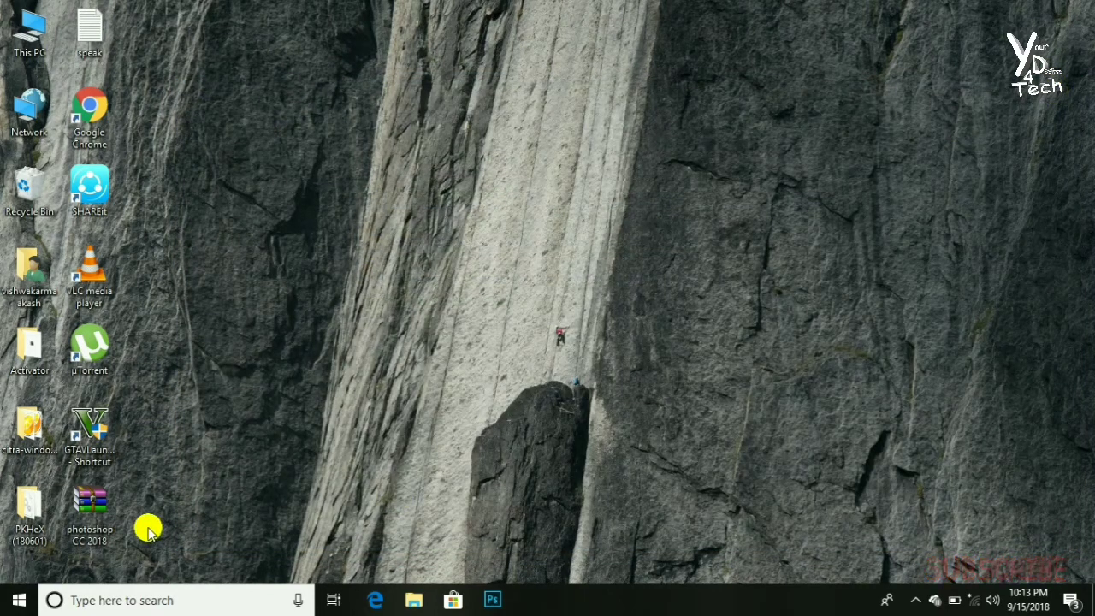